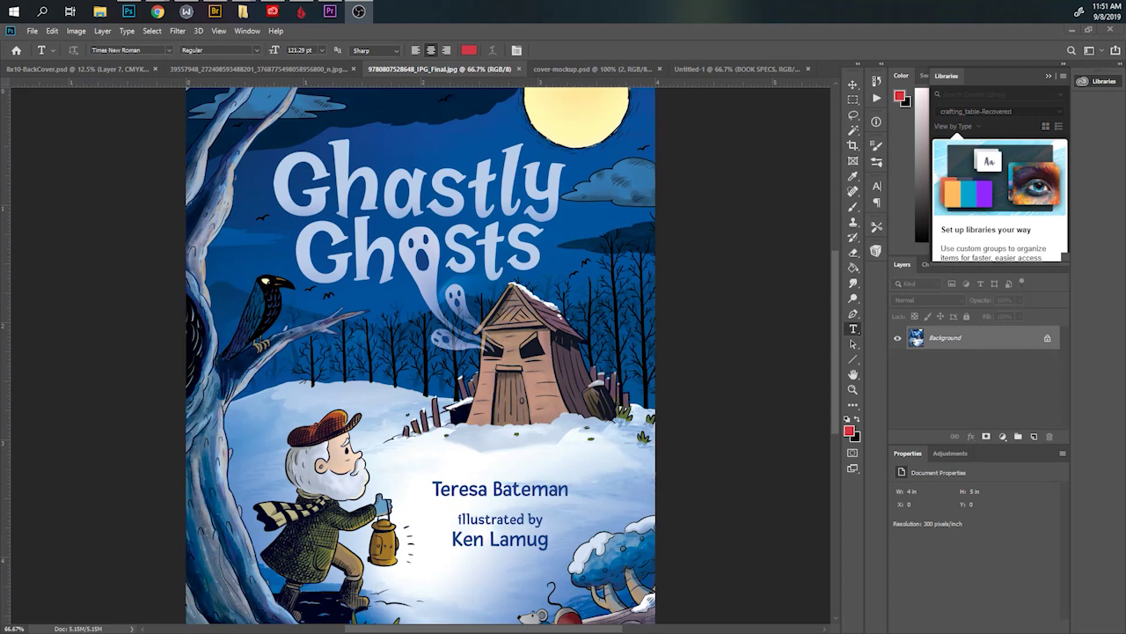
Step: Switch to the Untitled-1 BOOK SPECS document showing the three example book covers
left_click(739, 71)
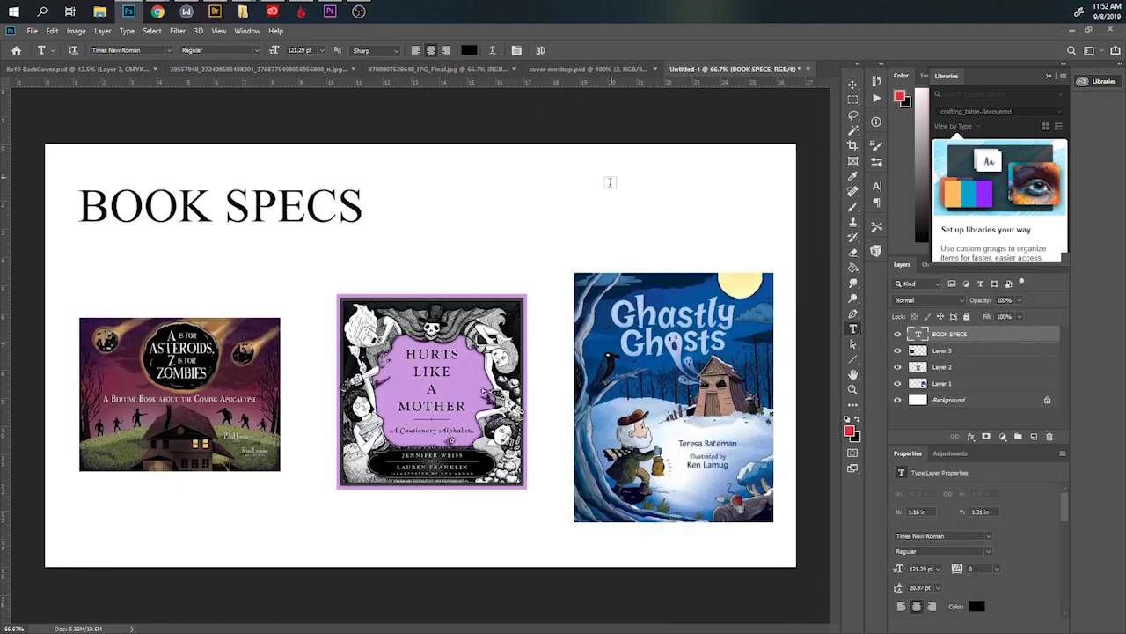
Step: Add an 8"x10" size note beside the Ghastly Ghosts cover example
left_click(657, 223)
type("8\"x10\"")
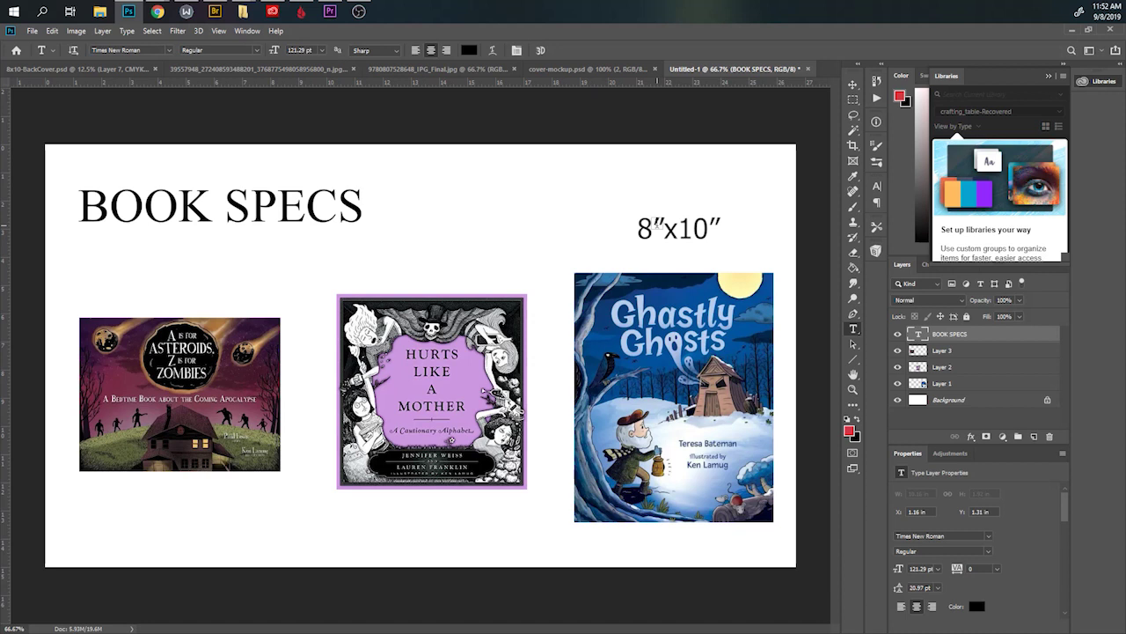
key("Escape")
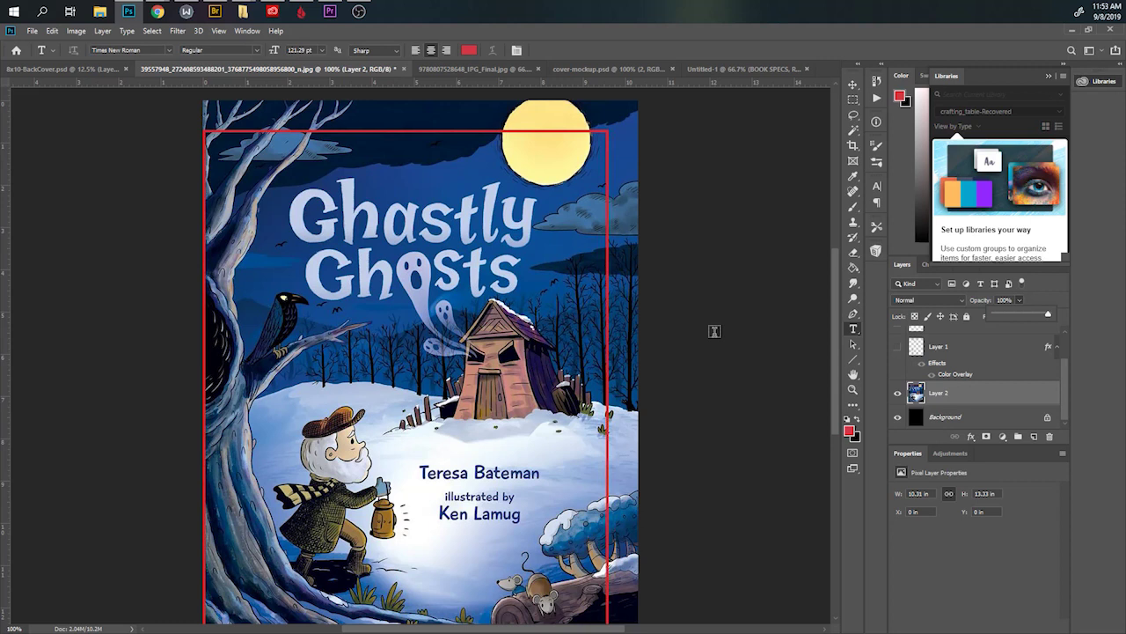
Step: Scroll down and back up over the cover illustration to check its trim outline
scroll(544, 155, "down", 2)
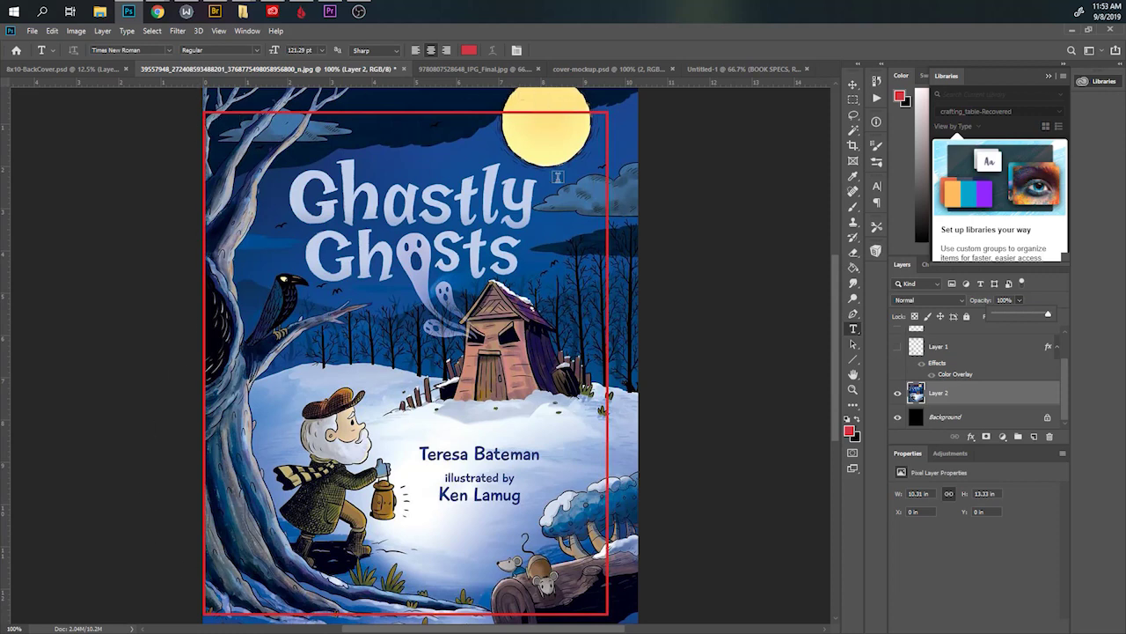
scroll(580, 113, "up", 1)
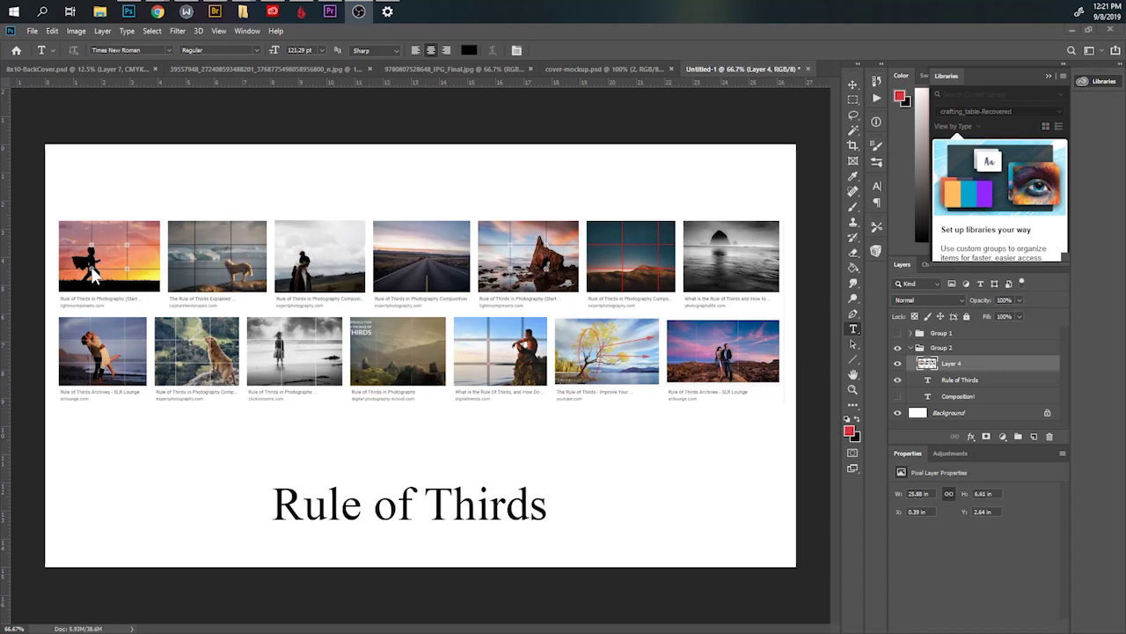
Step: Zoom the rule-of-thirds examples to 200% and pan across the rows of photos
key("ctrl+plus")
key("ctrl+plus")
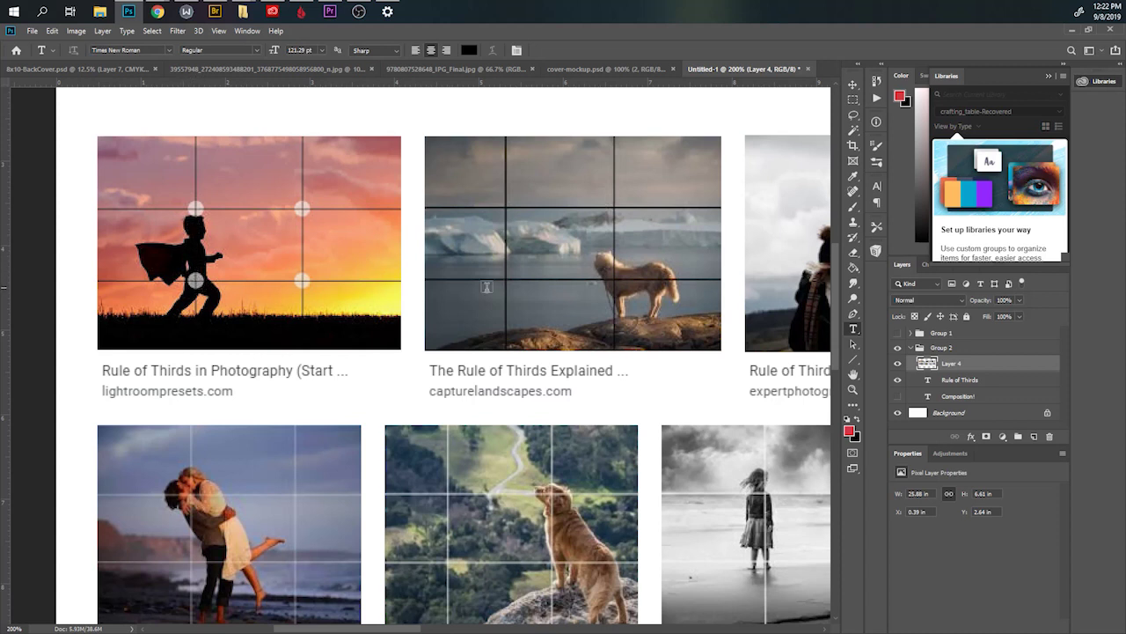
left_click_drag(662, 288, 293, 339)
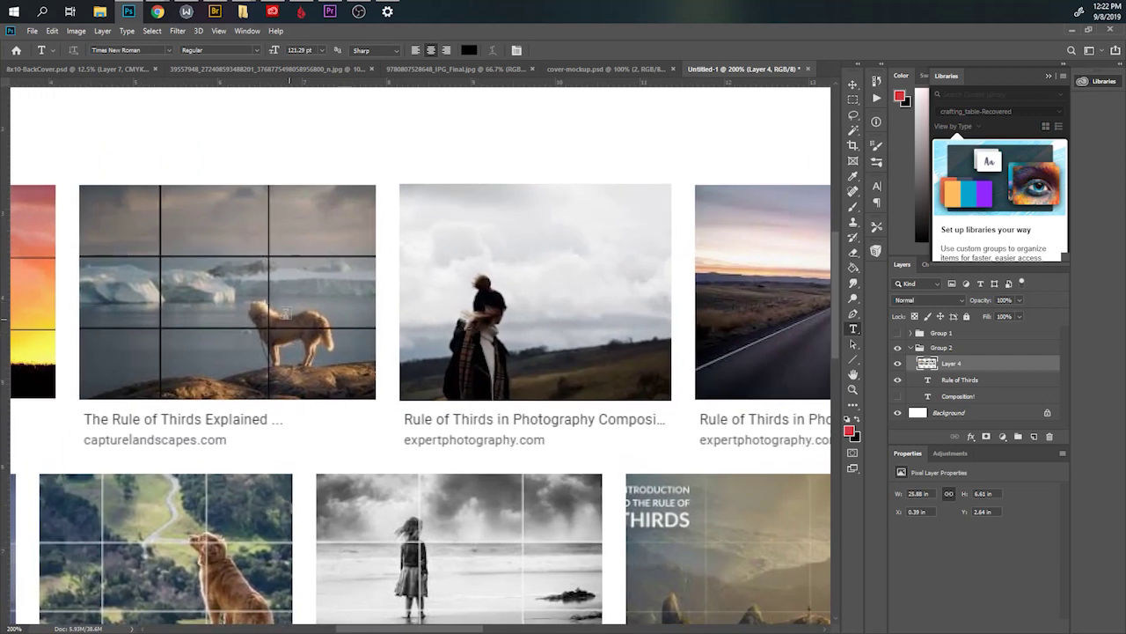
left_click_drag(428, 402, 724, 213)
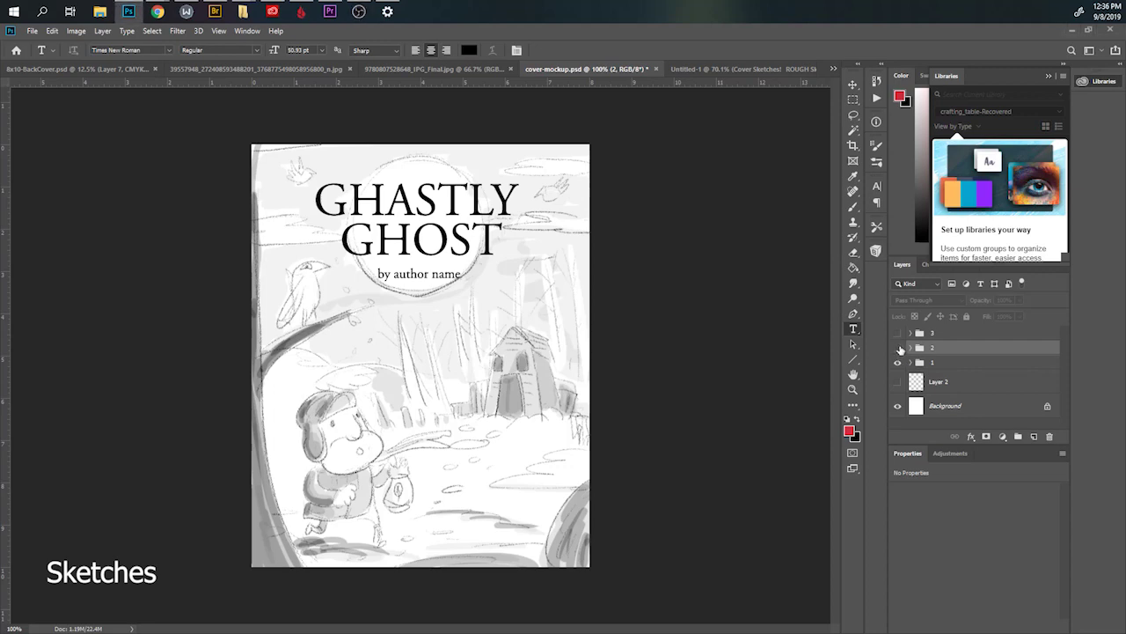
left_click(898, 347)
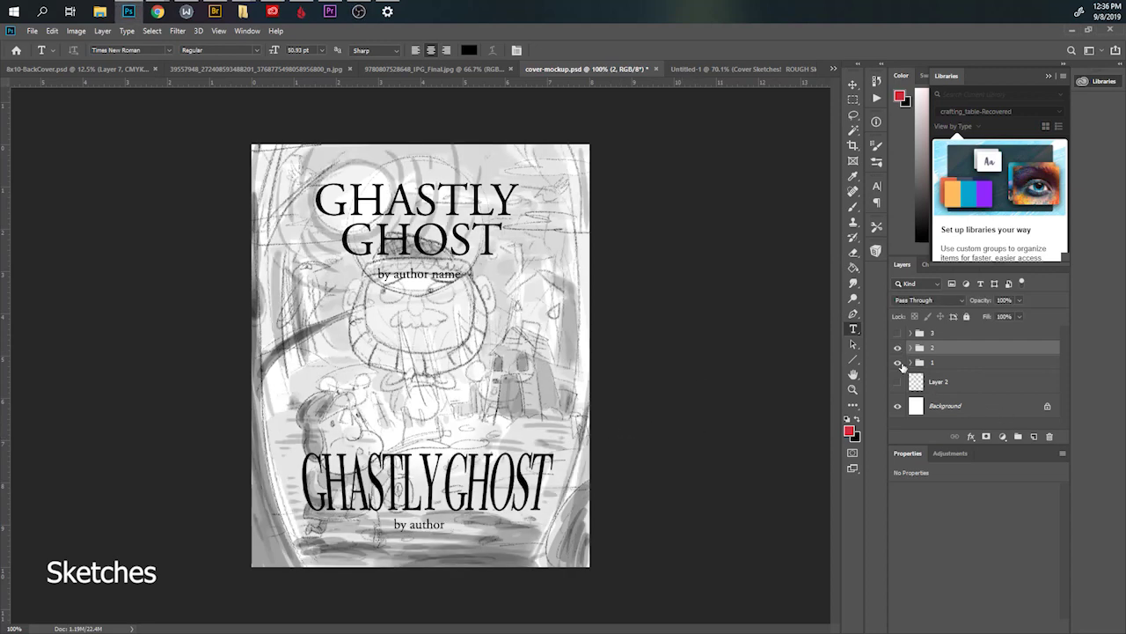
Step: Hide group 1's first sketch and title, leaving the group 2 sketch visible
left_click(898, 362)
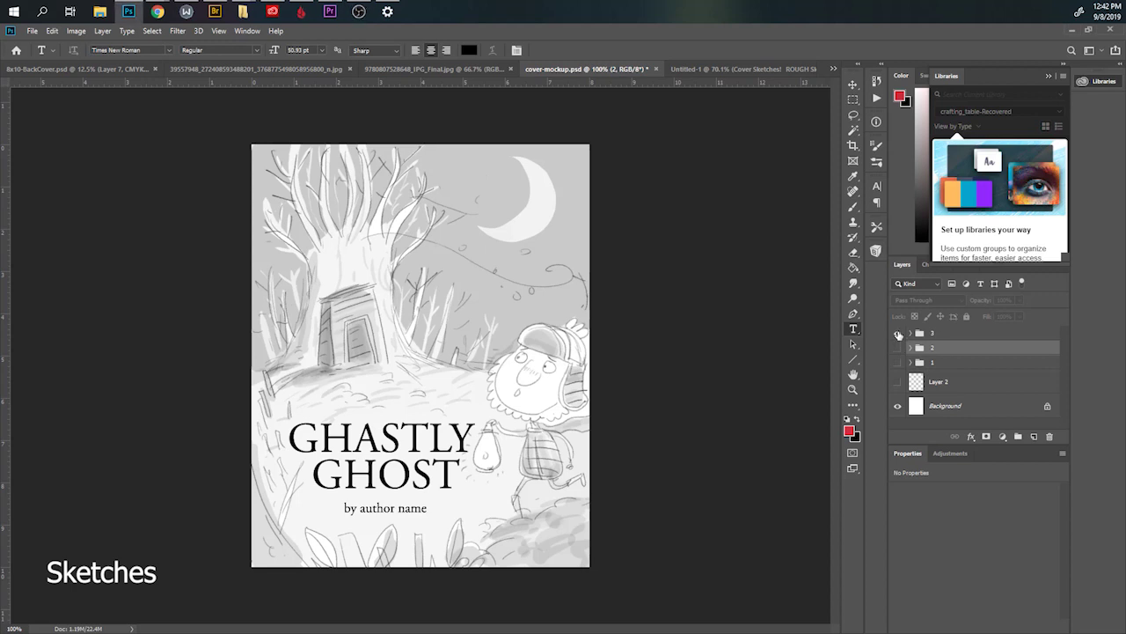
Step: Flip through the sketches via groups 3, 2, Layer 2 and group 1, ending on the first sketch
left_click(898, 332)
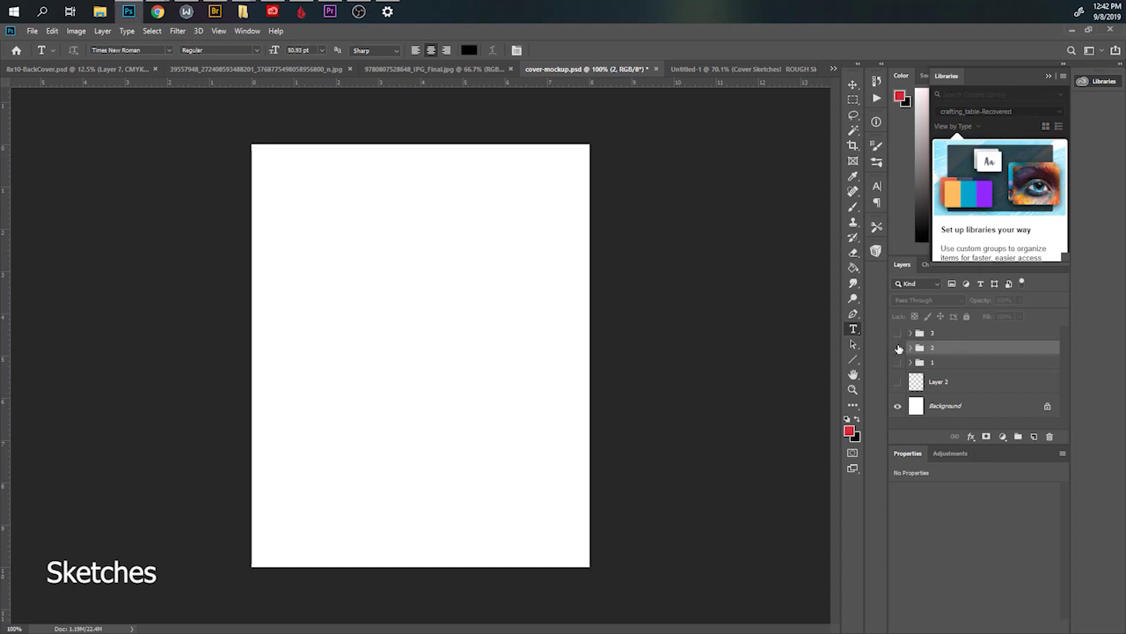
left_click(897, 347)
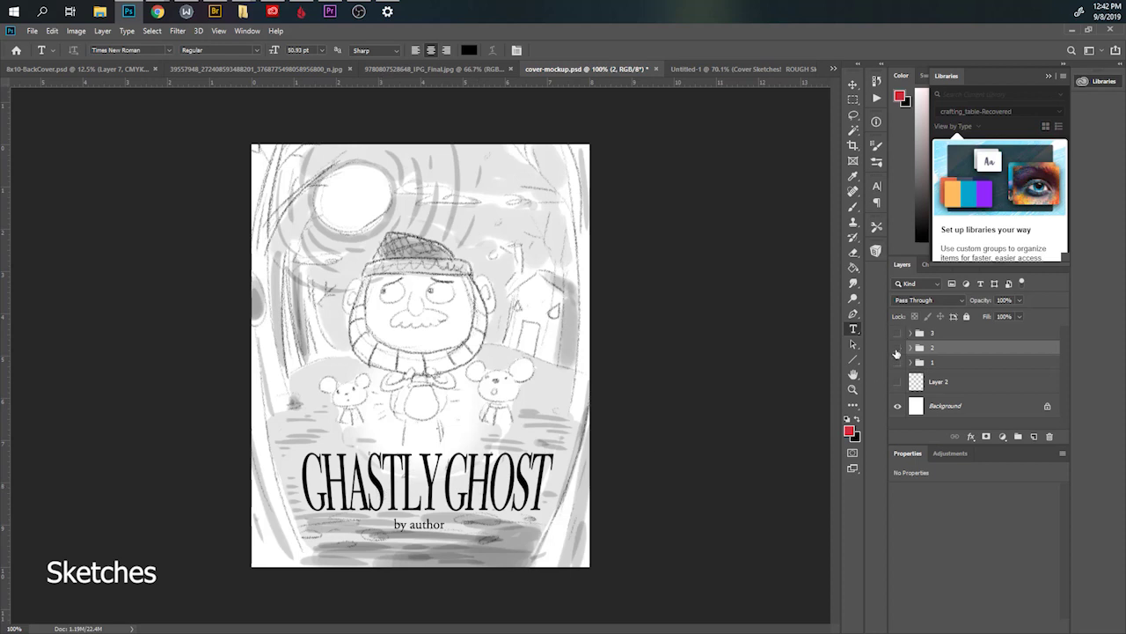
left_click(897, 347)
left_click(897, 381)
left_click(898, 363)
left_click(898, 381)
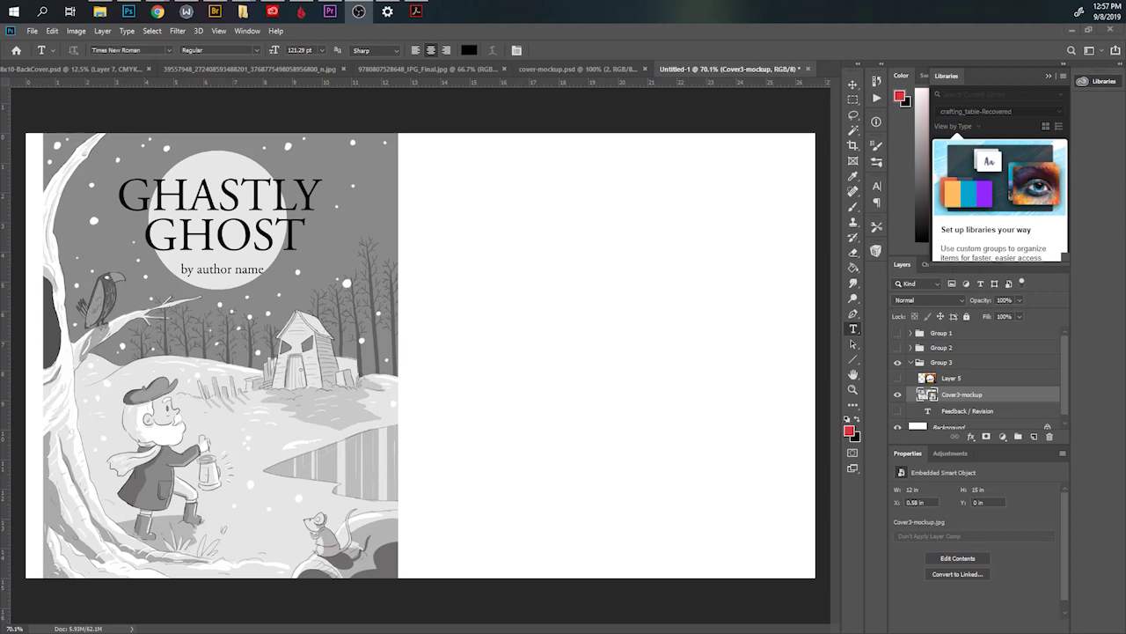
Step: Return to Photoshop and make the Layer 5 bridge illustration visible
left_click(897, 383)
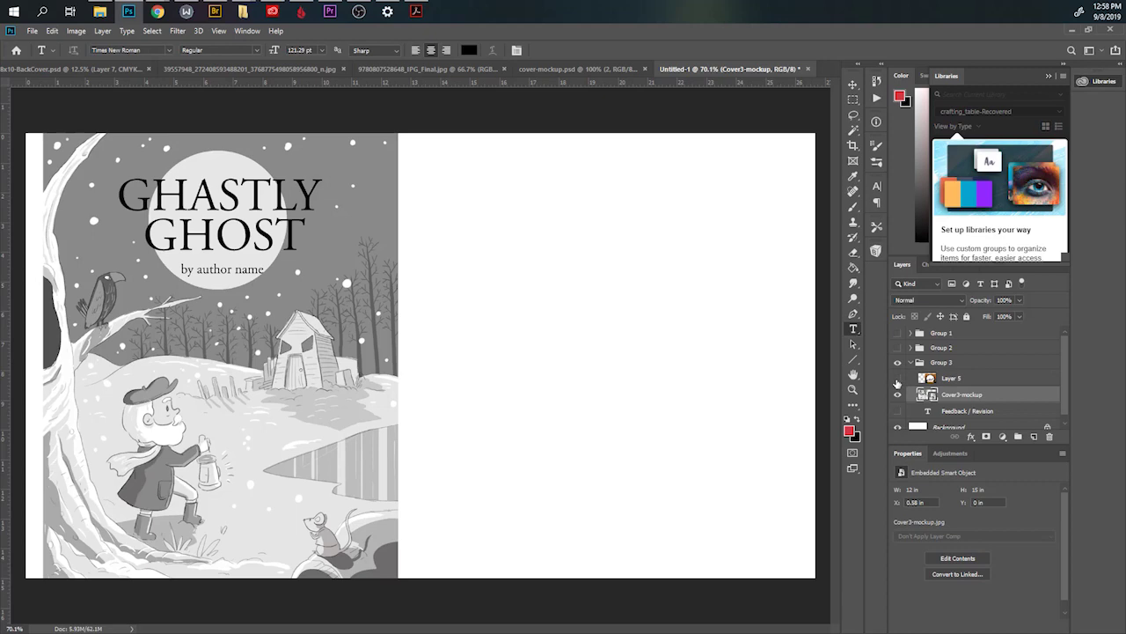
left_click(897, 378)
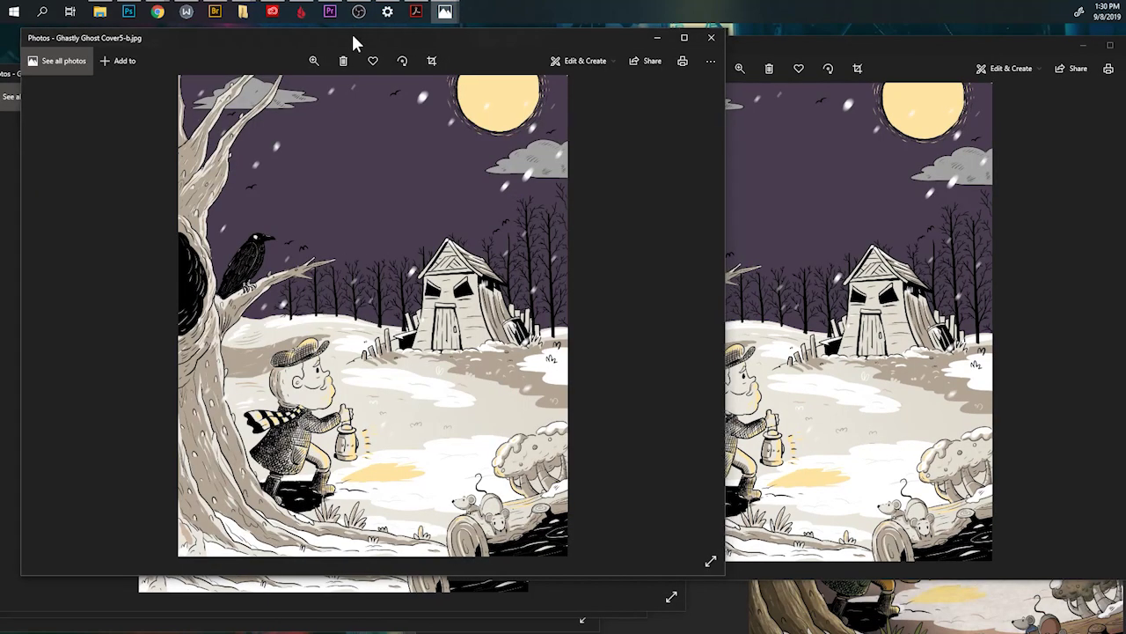
Step: Place the Cover5-b sketch window on the left with Cover5-c beside it
left_click_drag(353, 36, 317, 47)
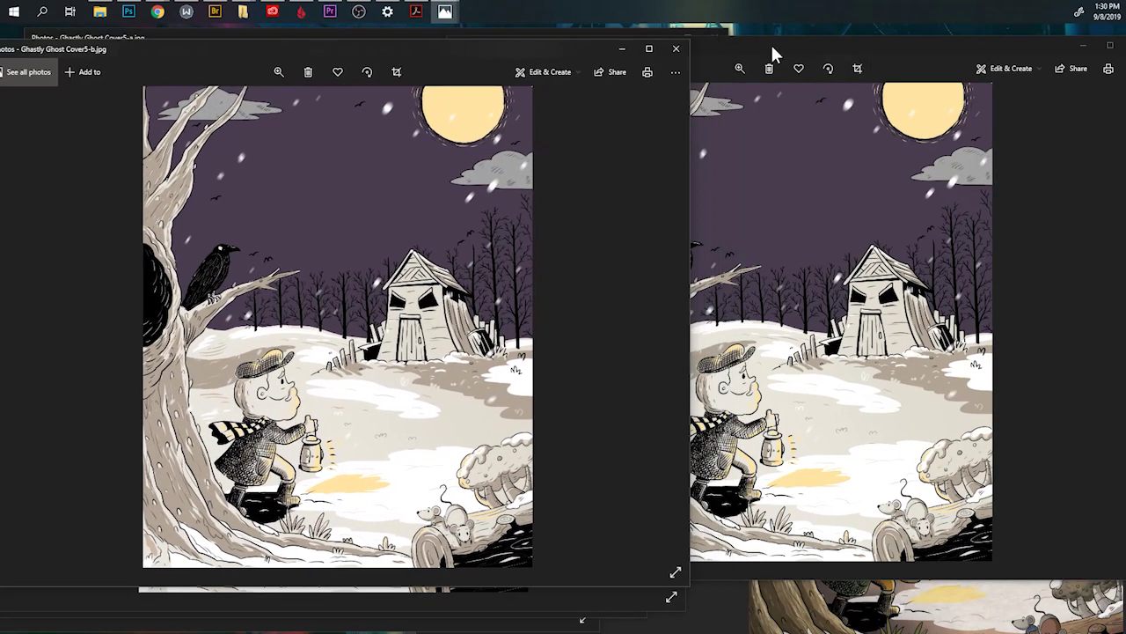
left_click_drag(772, 48, 816, 58)
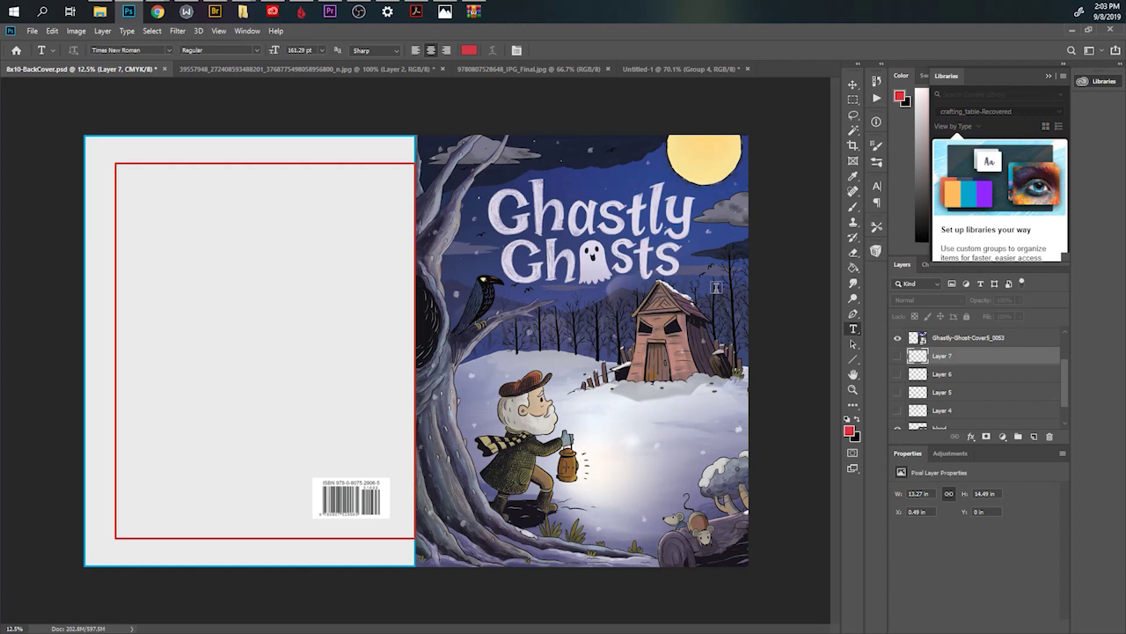
Step: Toggle Layers 7, 6, 5 and 4 in turn, leaving only the Layer 4 tree-and-fox sketch showing
left_click(897, 358)
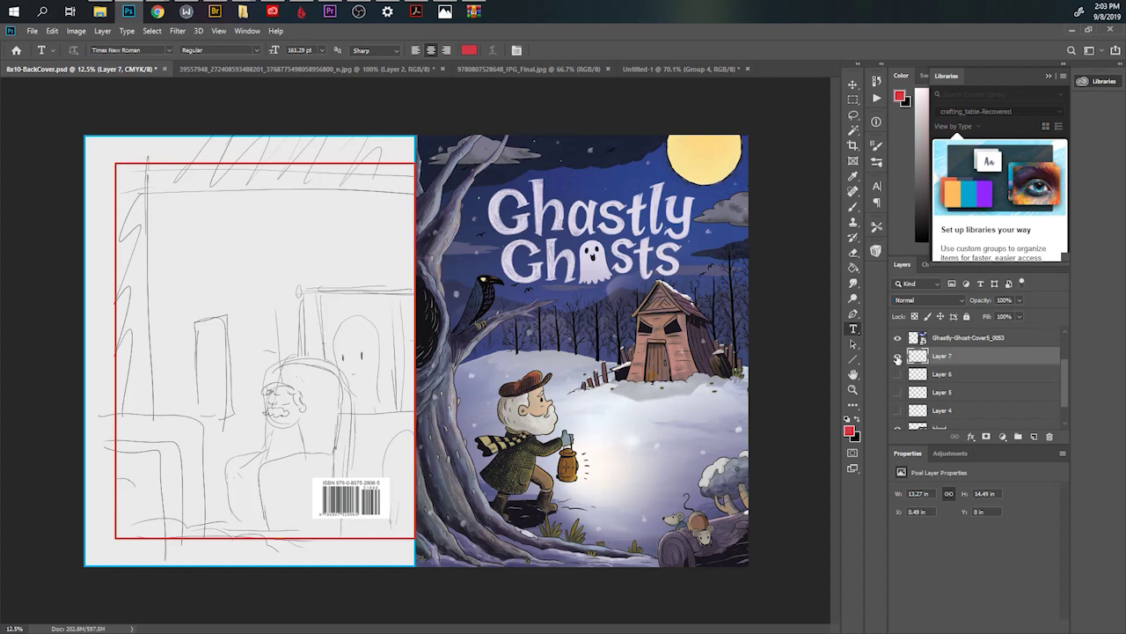
left_click(897, 358)
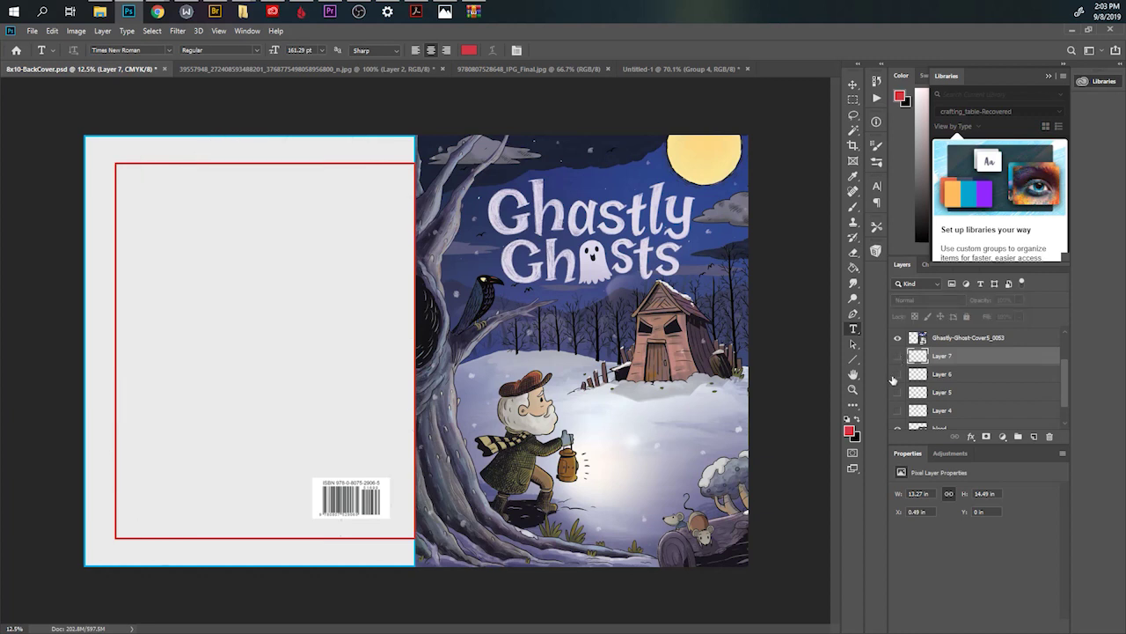
left_click(897, 374)
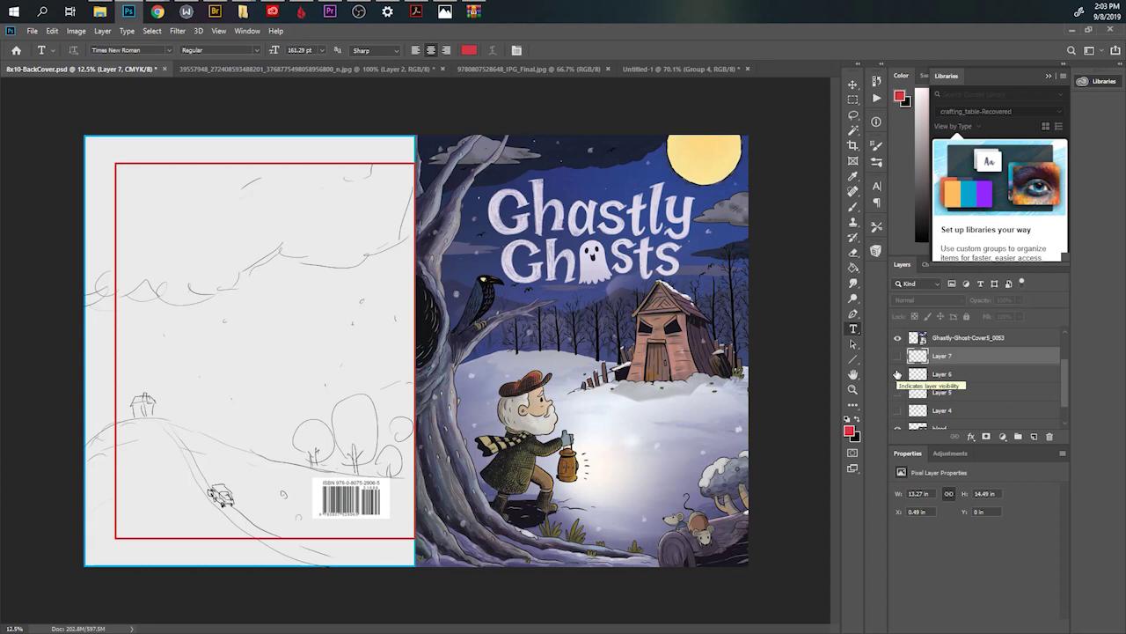
left_click(898, 374)
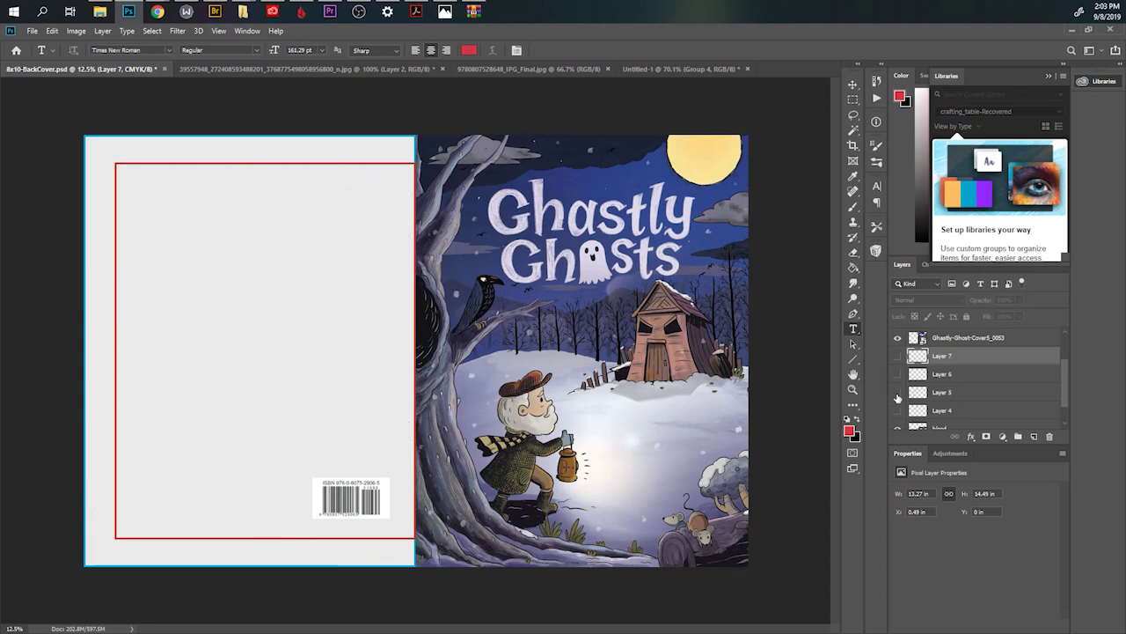
left_click(898, 392)
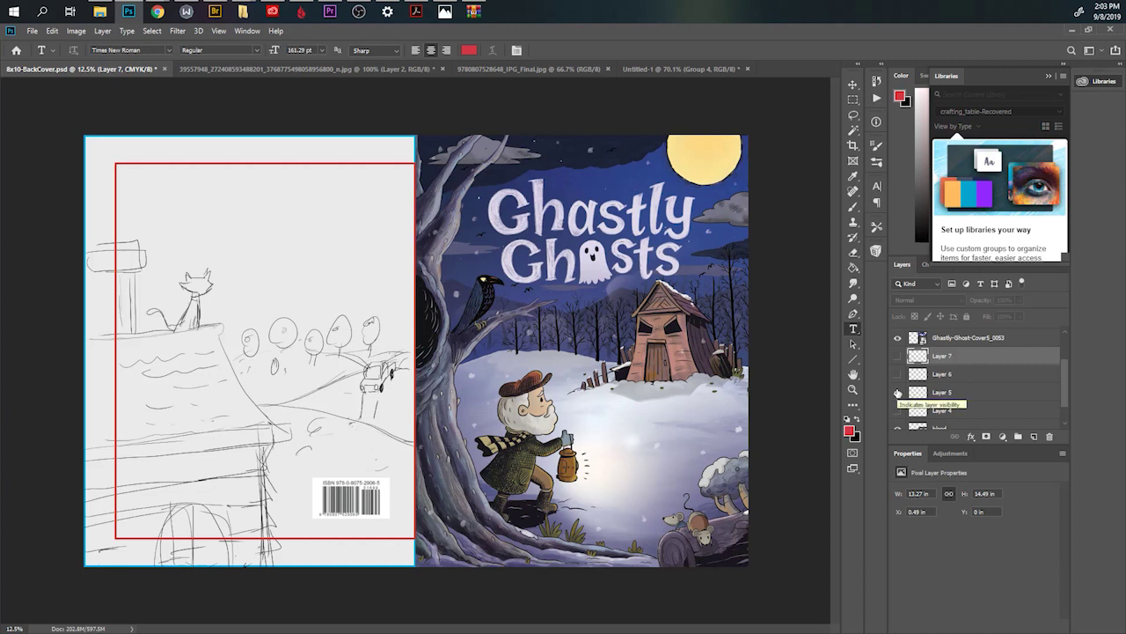
left_click(897, 391)
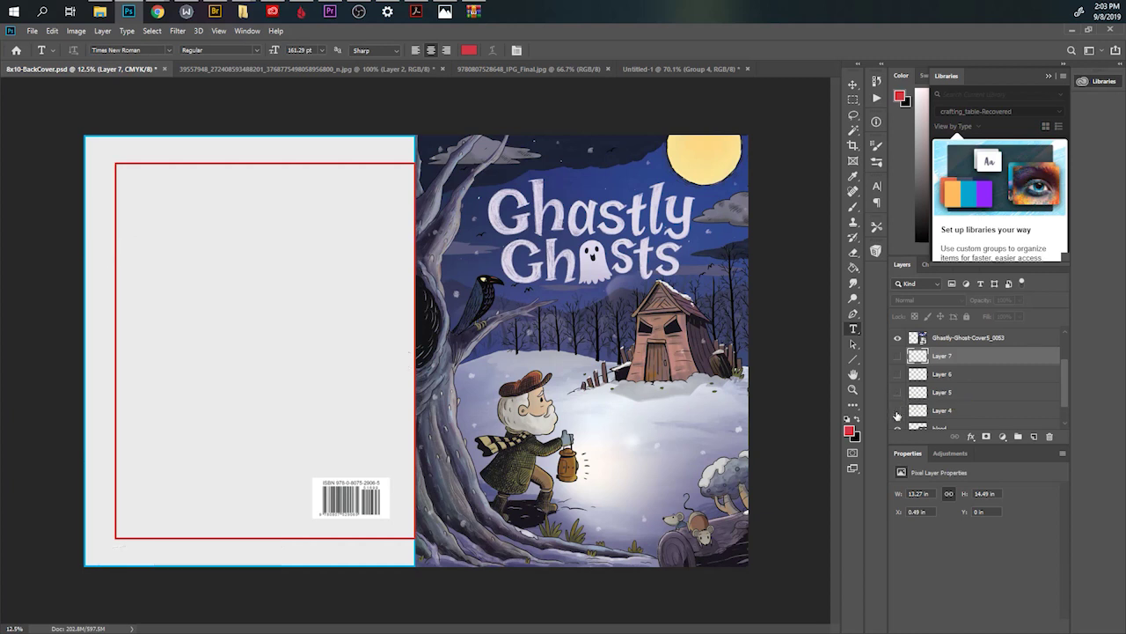
left_click(898, 410)
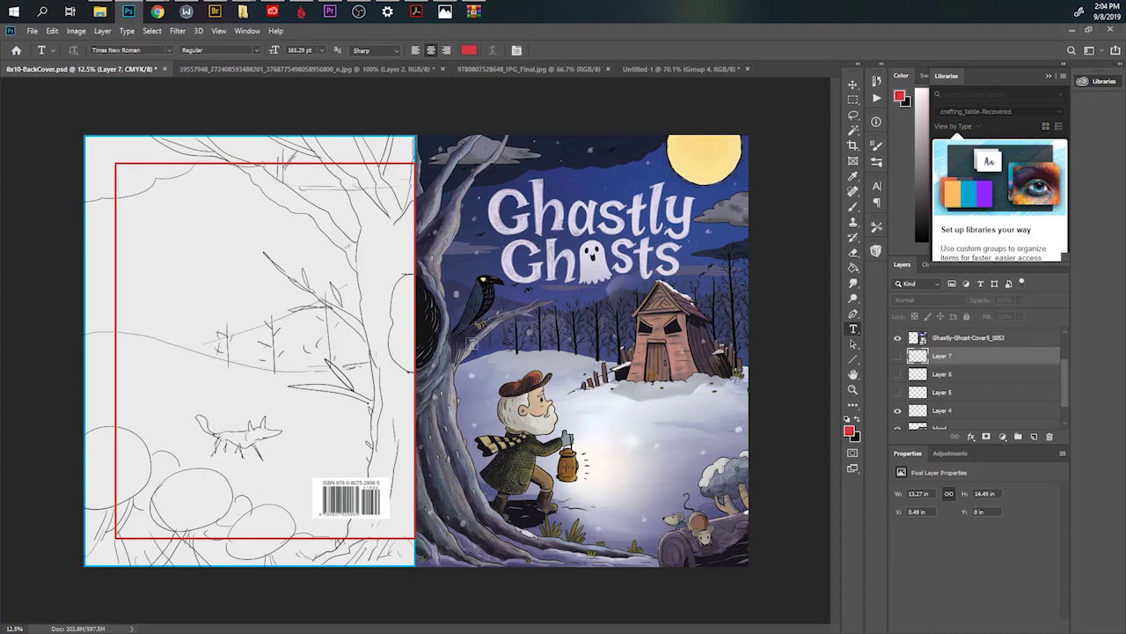
Step: Hide the bleed border and briefly hide then restore the Layer 4 tree-and-fox sketch
scroll(909, 393, "down", 1)
left_click(897, 392)
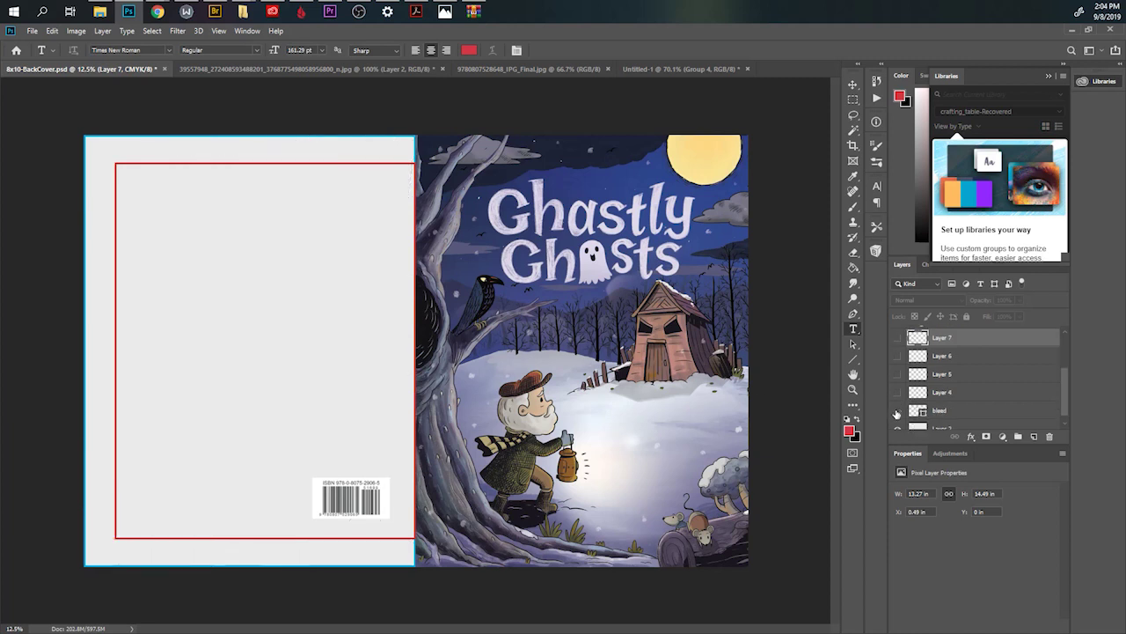
left_click(898, 411)
left_click(898, 392)
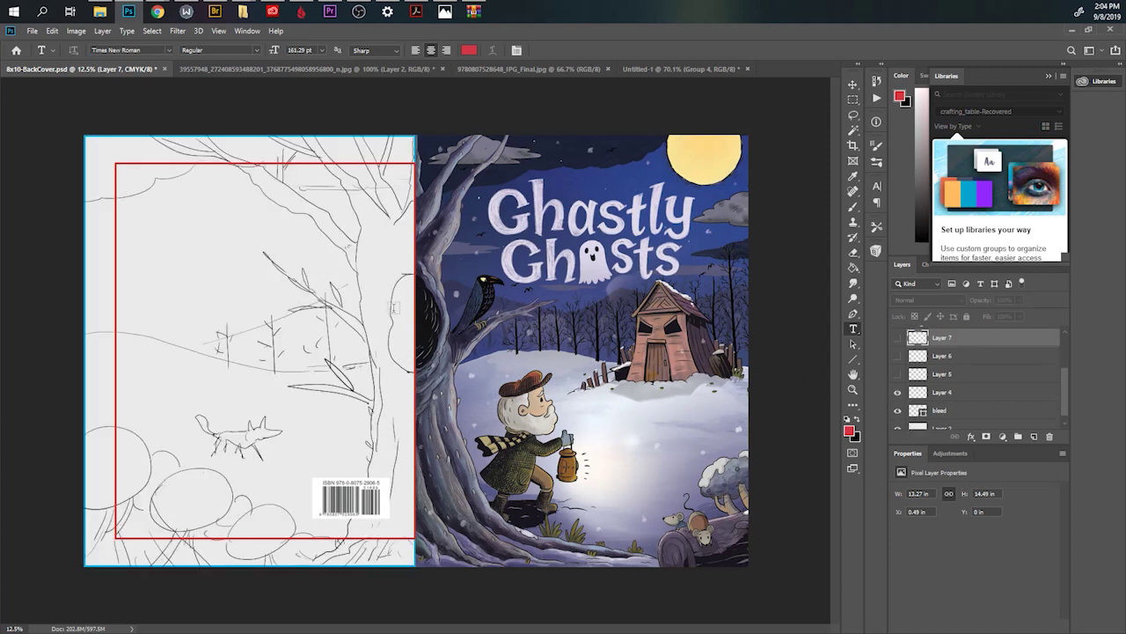